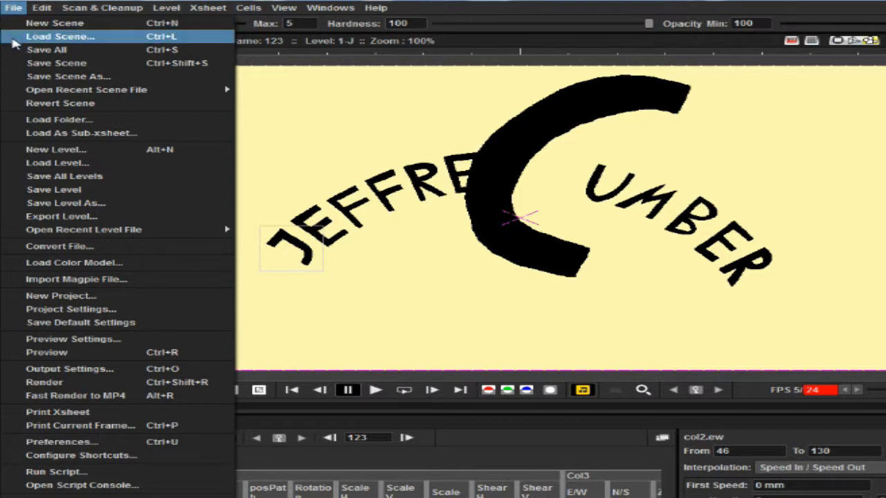
Step: Load AppendingInOpenToonz.tnz from its original location into the current scene as a sub-xsheet
left_click(165, 136)
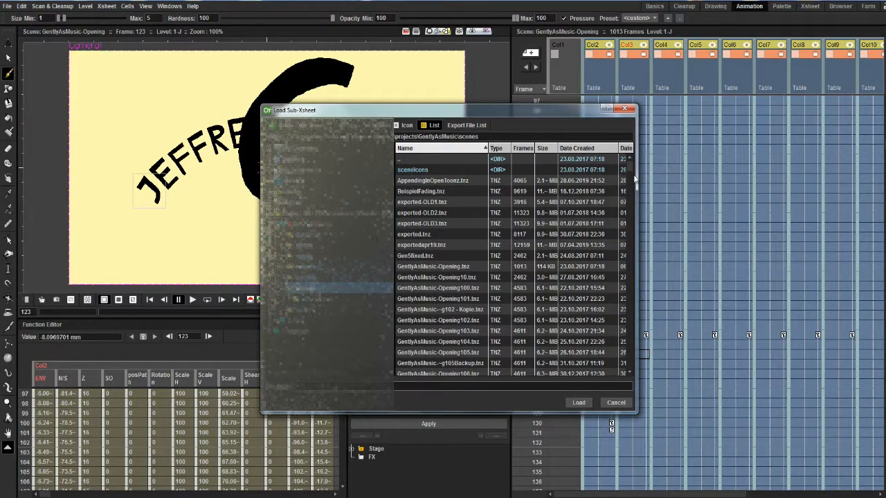
left_click(442, 181)
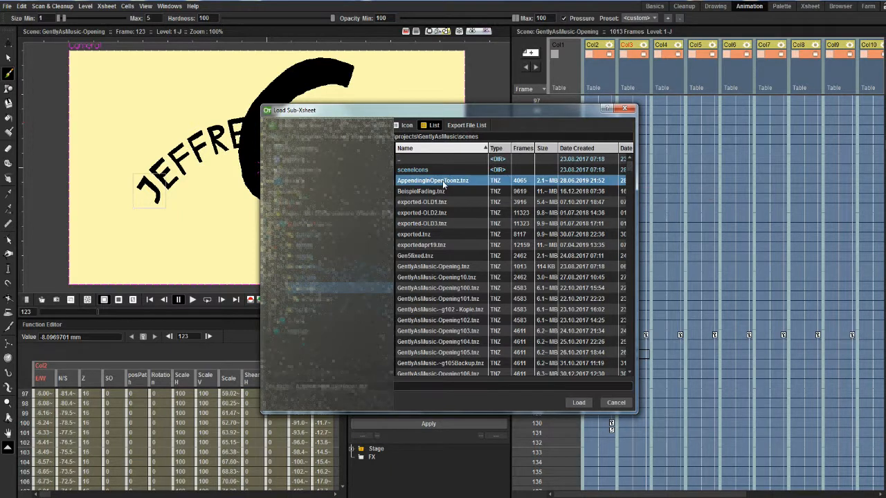
left_click(577, 403)
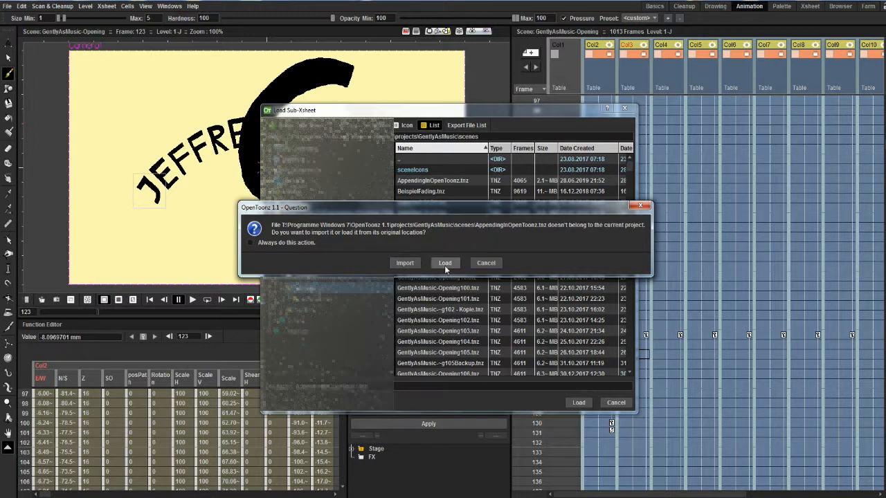
left_click(444, 263)
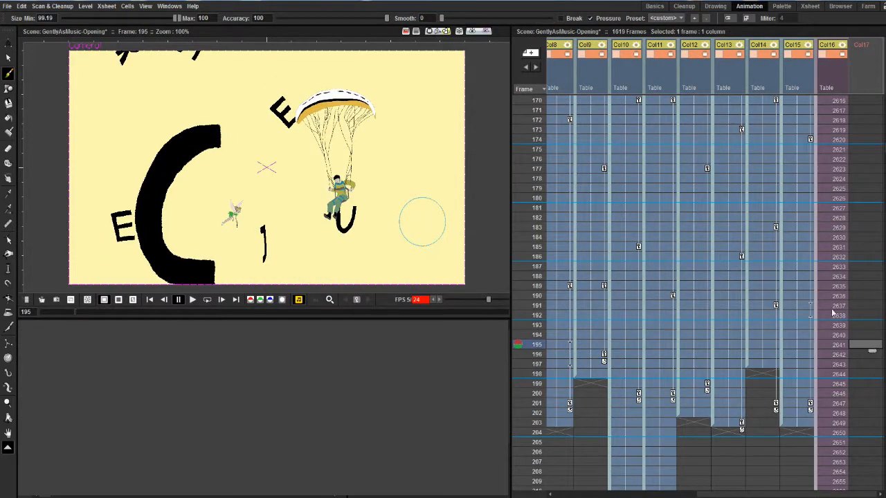
Step: Select the AppendingInOpenToonz cells in Col16 and open that column's sub-xsheet
left_click(833, 308)
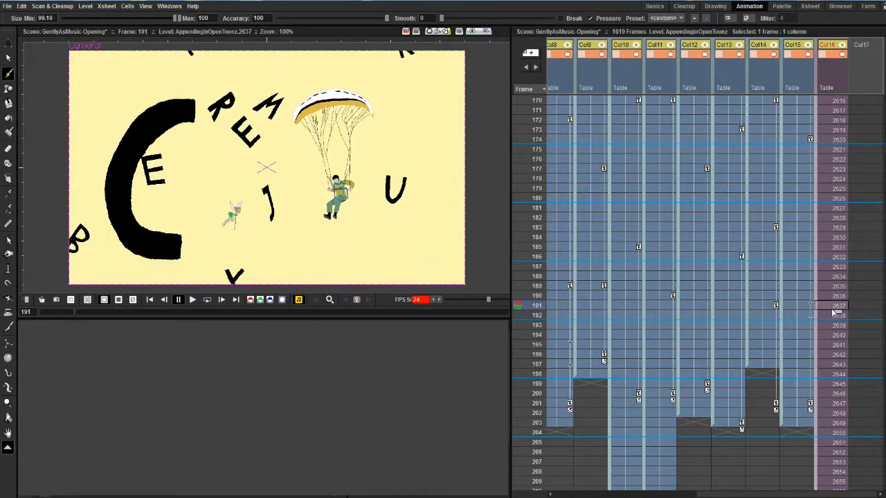
left_click_drag(833, 354, 874, 349)
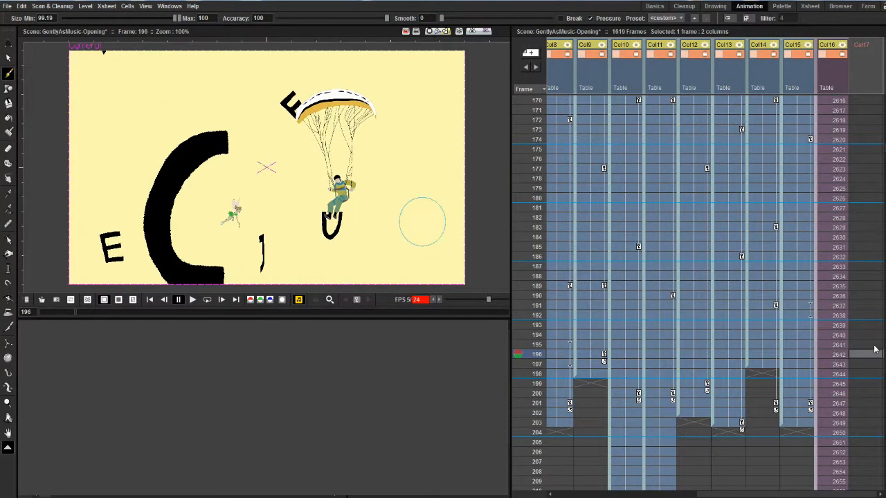
left_click(873, 347)
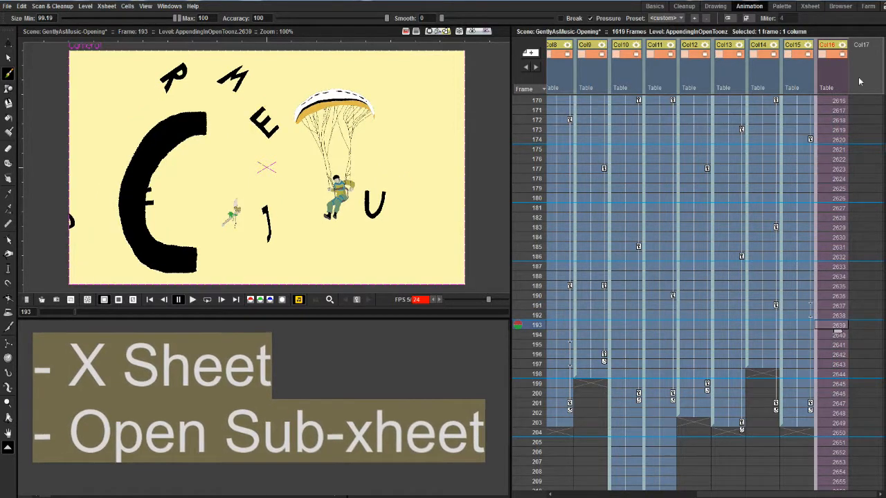
right_click(832, 70)
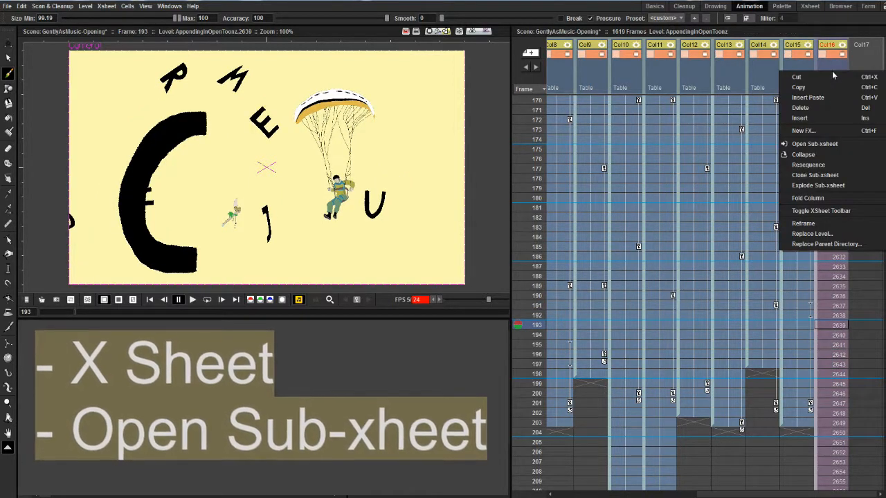
left_click(847, 144)
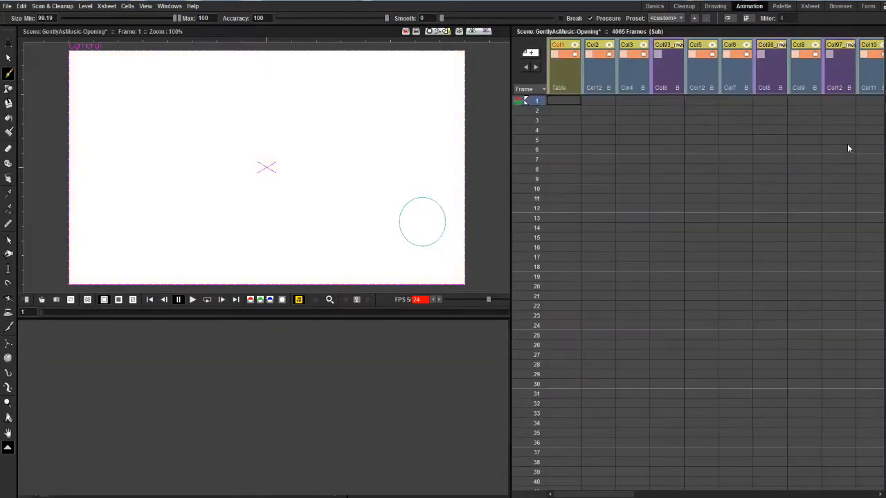
Step: Look at paraglider frames 2482 in Col2 and 2478 in Col3, and close the sub-xsheet
left_click(604, 177)
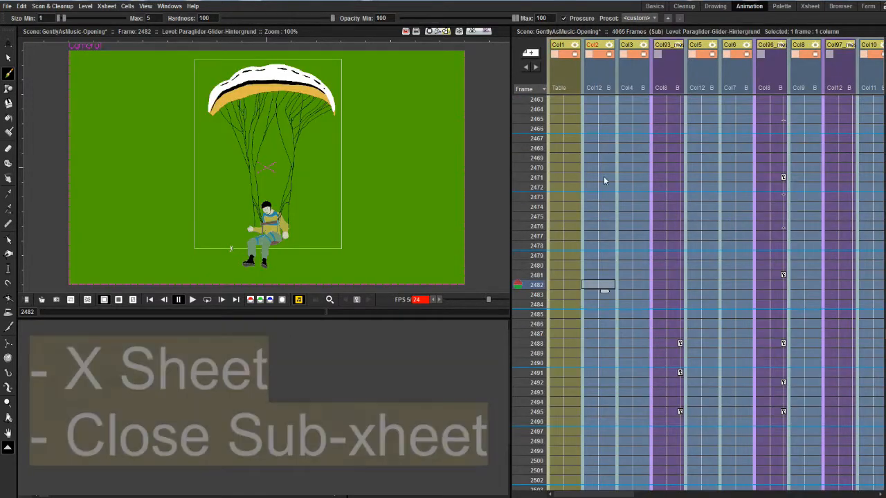
left_click(637, 248)
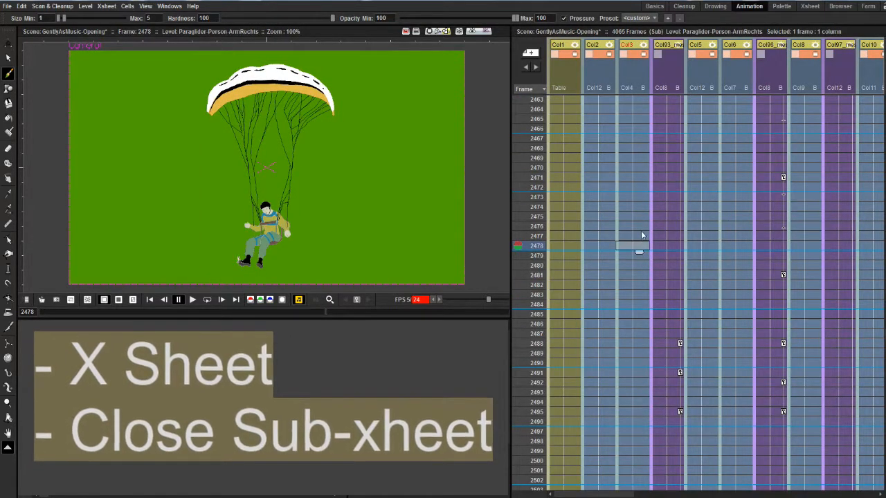
left_click(570, 66)
right_click(566, 73)
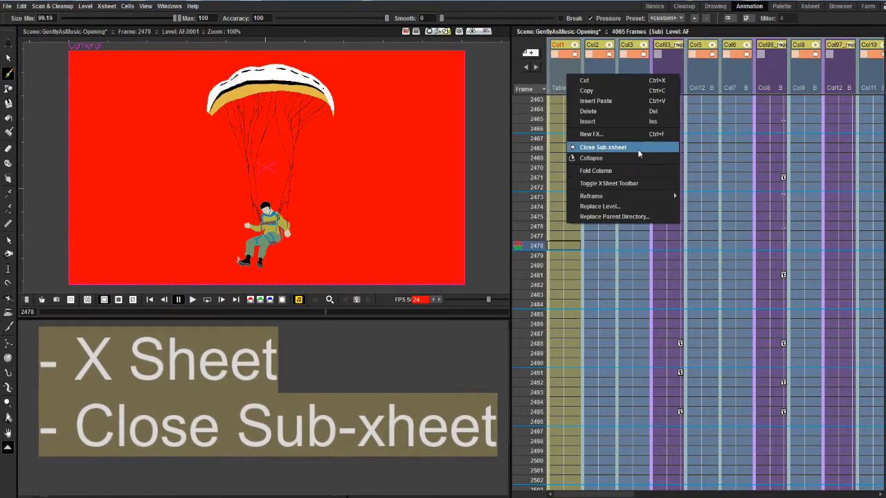
left_click(640, 148)
Step: Try exploding the sub-xsheet in Col16 with only its columns brought into the main xsheet, and undo it
scroll(844, 304, "down", 15)
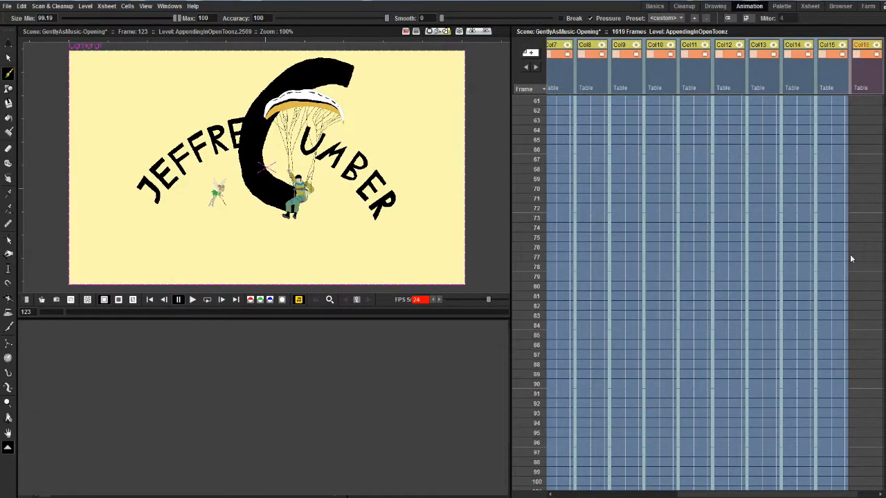
right_click(867, 76)
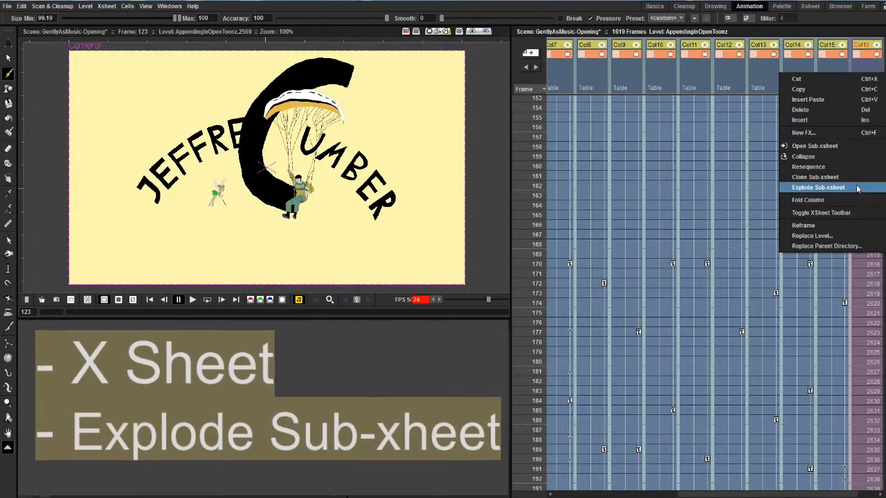
left_click(856, 187)
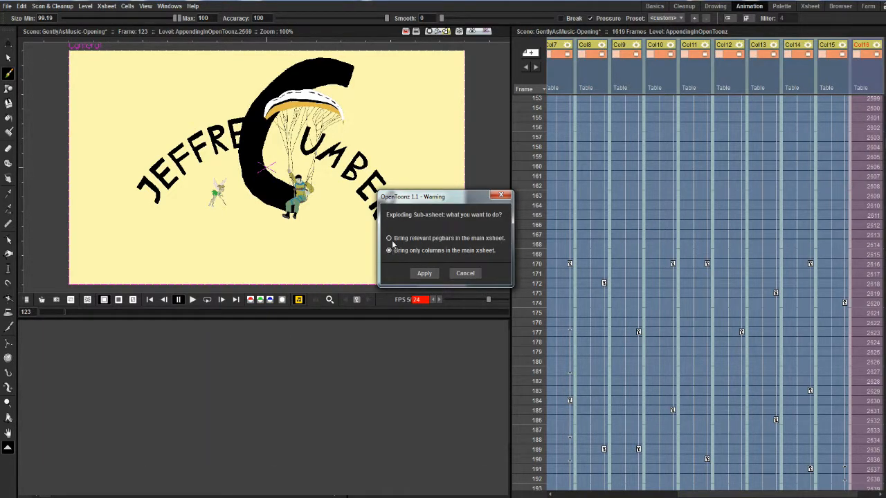
left_click(424, 274)
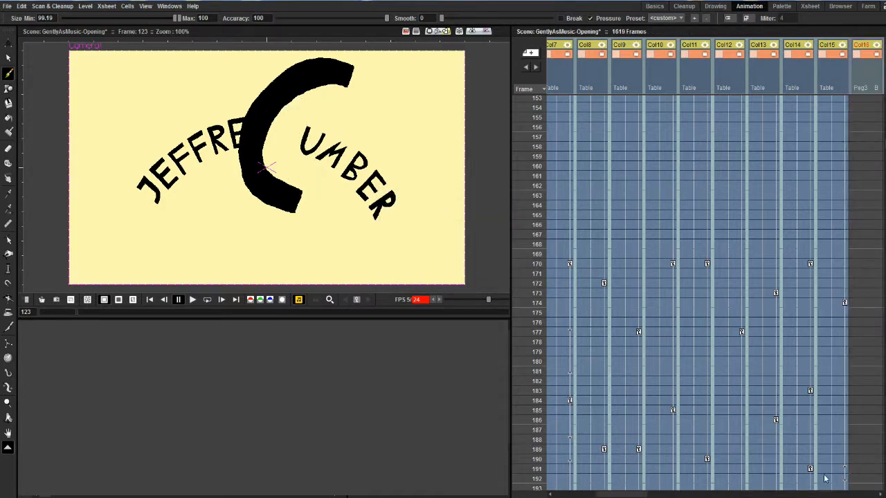
key("ctrl+z")
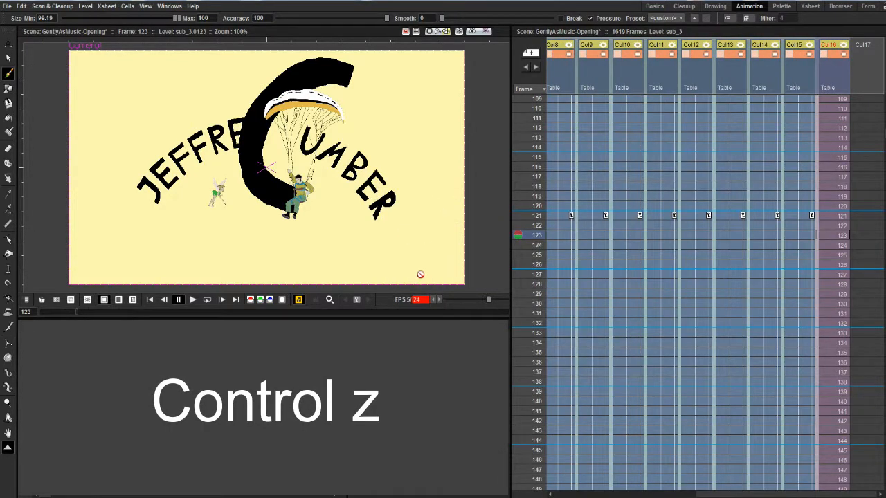
key("ctrl+z")
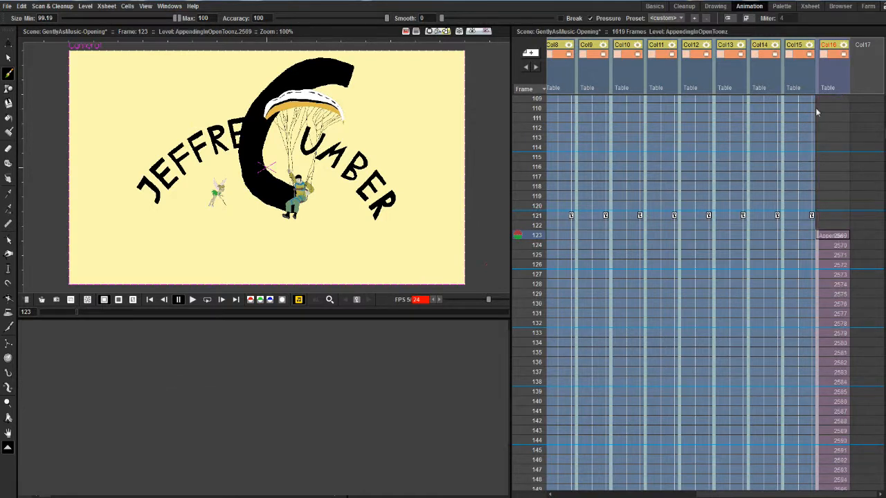
Step: Try cloning the AppendingInOpenToonz sub-xsheet in Col16, and undo the clone
right_click(833, 72)
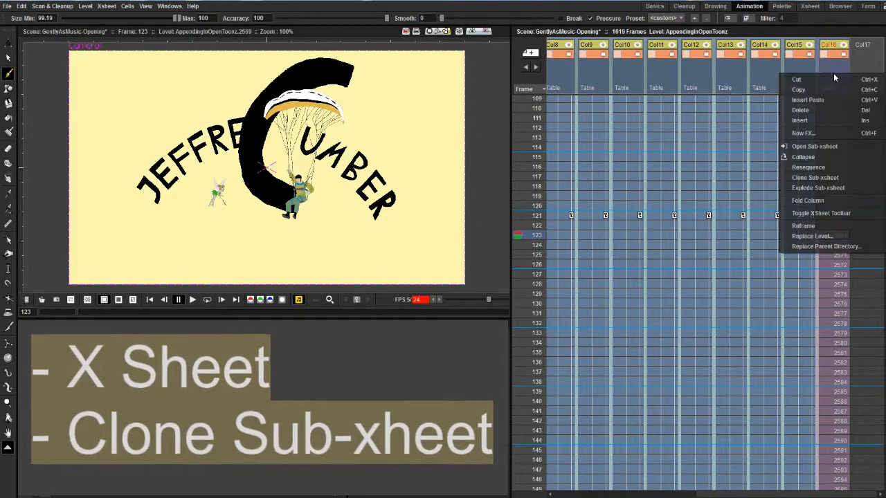
left_click(837, 178)
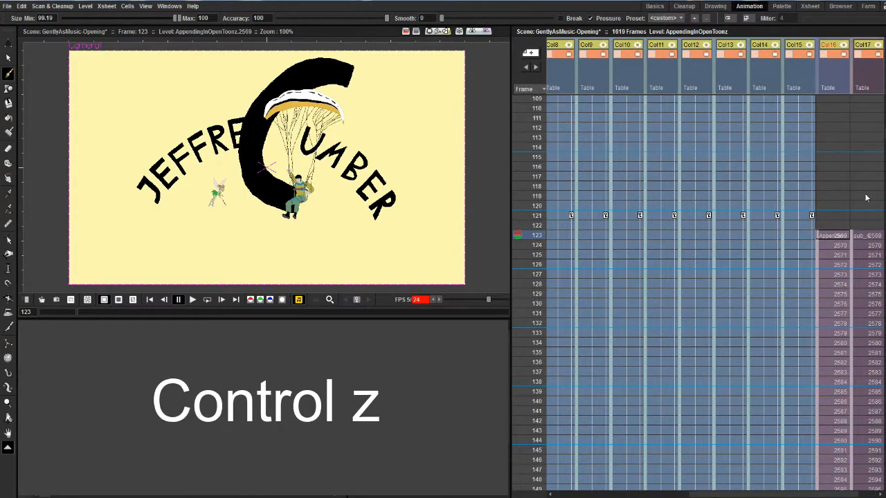
key("ctrl+z")
Step: Explode the AppendingInOpenToonz sub-xsheet in Col16 into the main xsheet
right_click(867, 77)
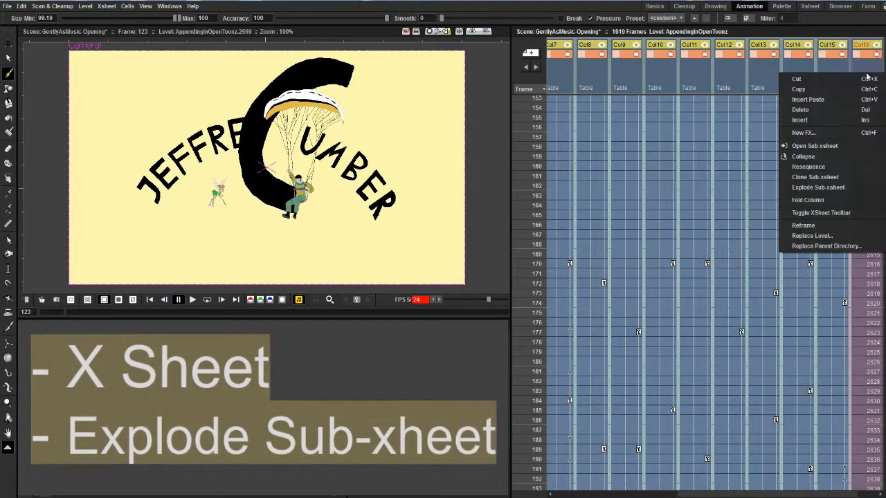
left_click(857, 188)
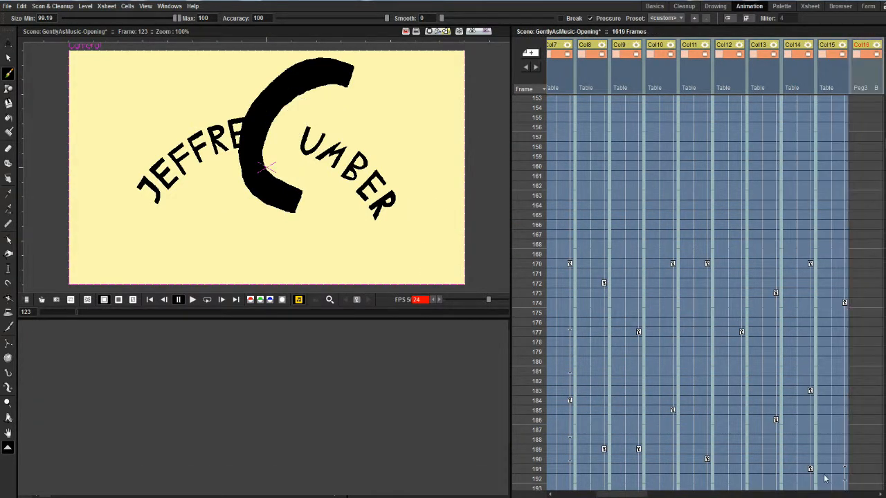
Step: Select the exploded paraglider cells from frame 1872 to 2788 across 33 columns starting at Col17, and cut them
left_click_drag(611, 496, 653, 496)
scroll(713, 293, "down", 5)
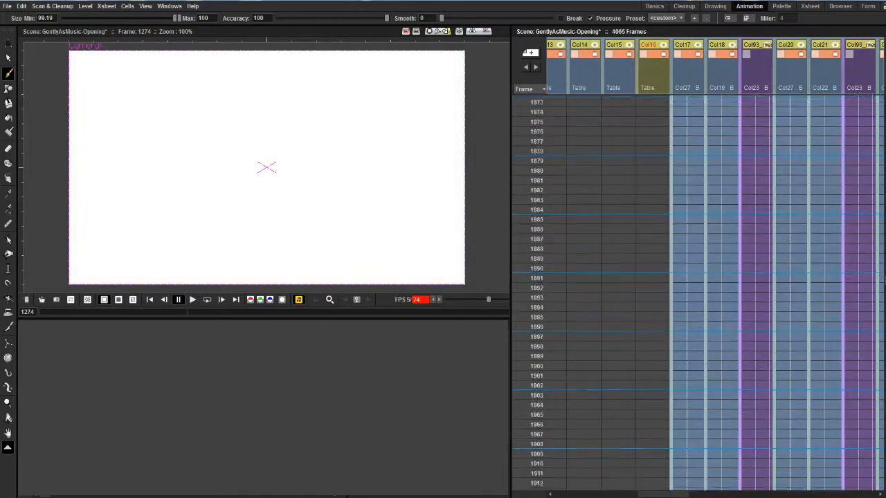
scroll(713, 318, "up", 4)
left_click(679, 297)
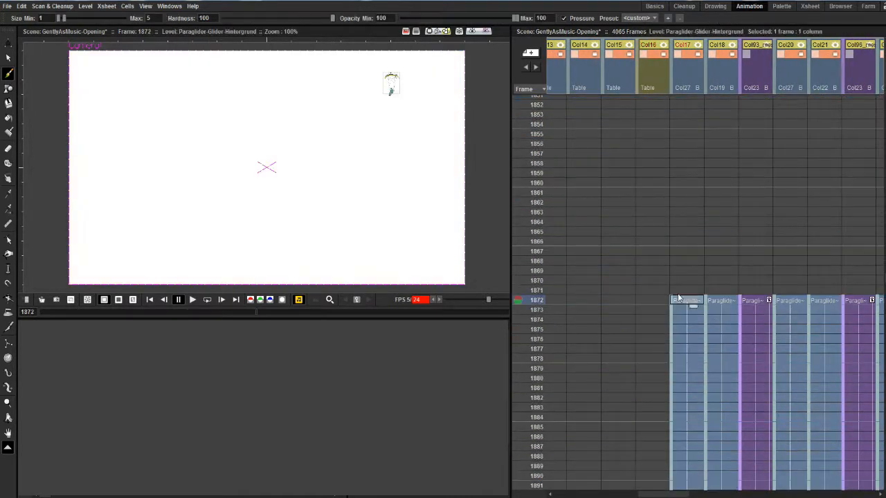
left_click_drag(680, 496, 816, 496)
left_click_drag(880, 274, 880, 362)
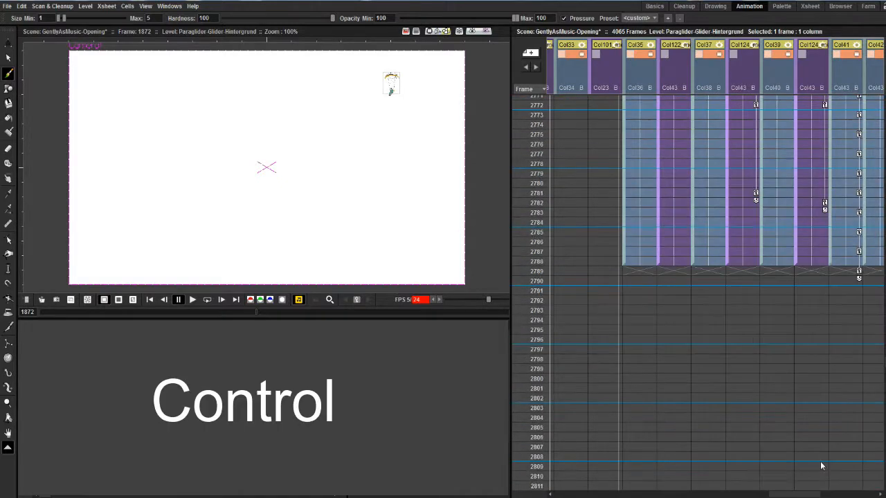
left_click_drag(791, 494, 682, 495)
left_click(836, 262, "shift")
key("ctrl+c")
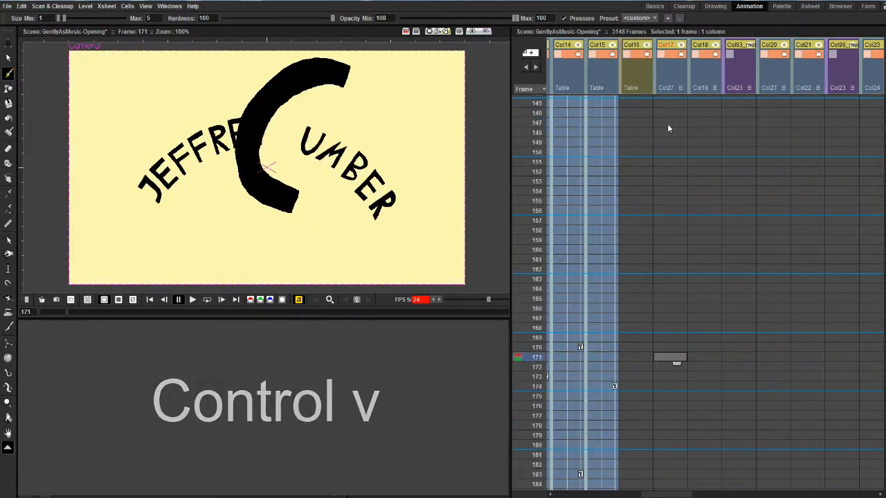
Step: Paste the cut paraglider cells at frame 155 starting in Col17, and check several of the pasted frames
left_click(666, 200)
key("ctrl+v")
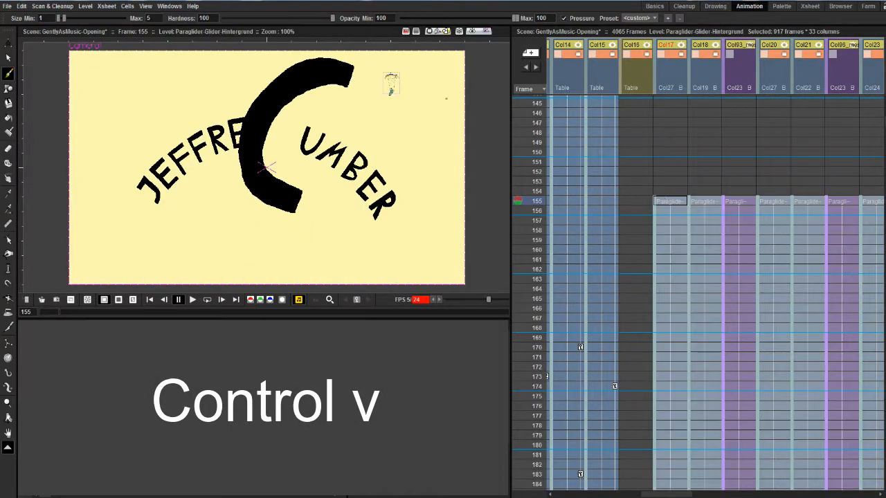
left_click(670, 298)
left_click(673, 367)
left_click(668, 406)
scroll(668, 405, "down", 2)
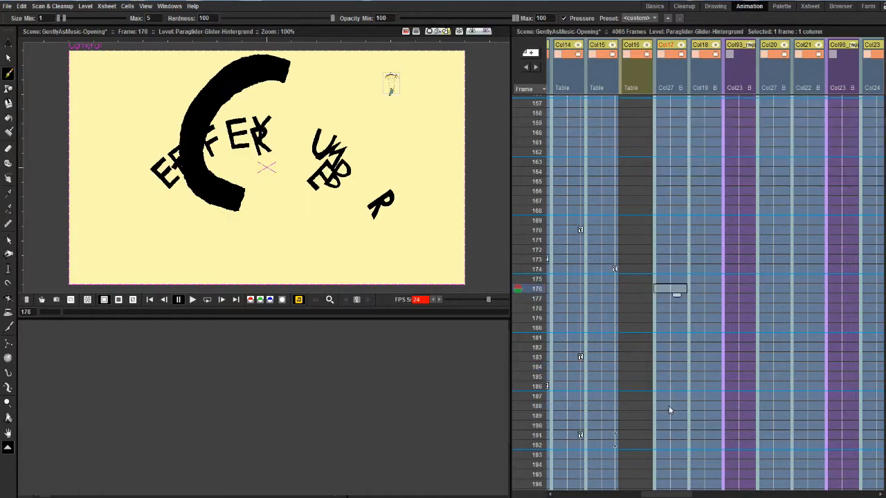
left_click(669, 405)
Step: Select the keyframes left behind in the paraglider columns from frame 1872 onward, and cut them
left_click_drag(884, 115, 884, 282)
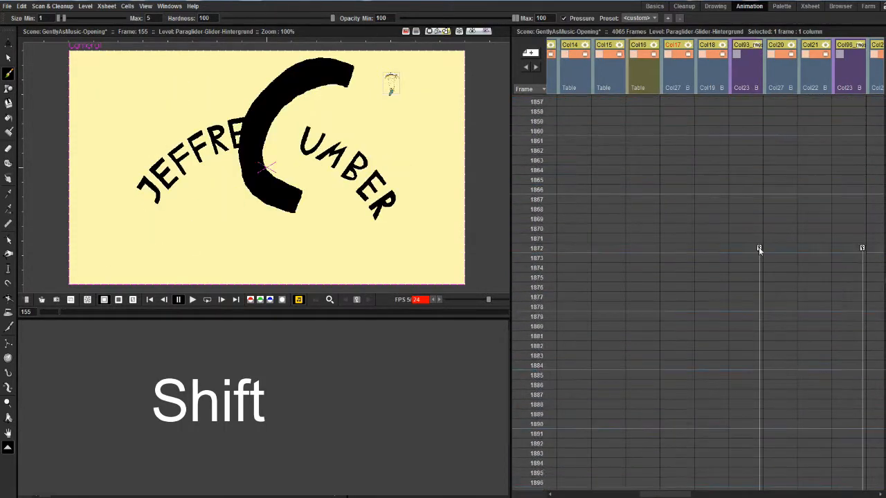
left_click(676, 248)
left_click_drag(681, 496, 727, 496)
left_click_drag(884, 282, 884, 478)
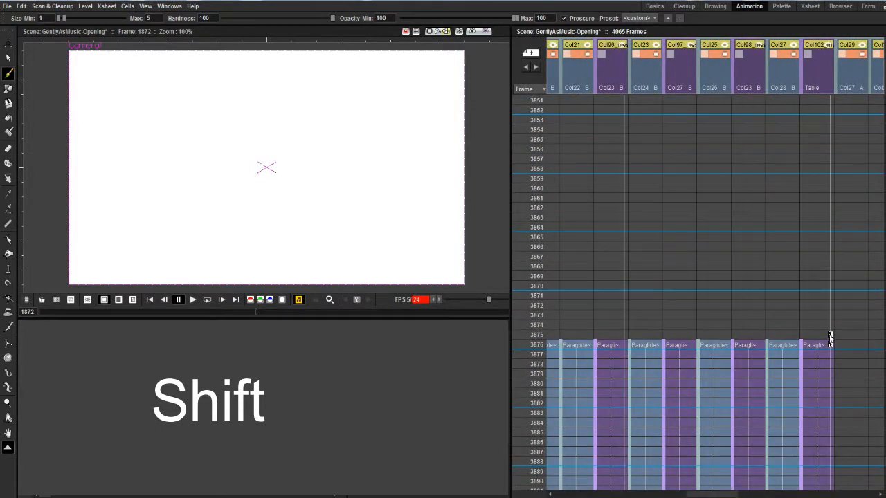
left_click_drag(722, 496, 765, 496)
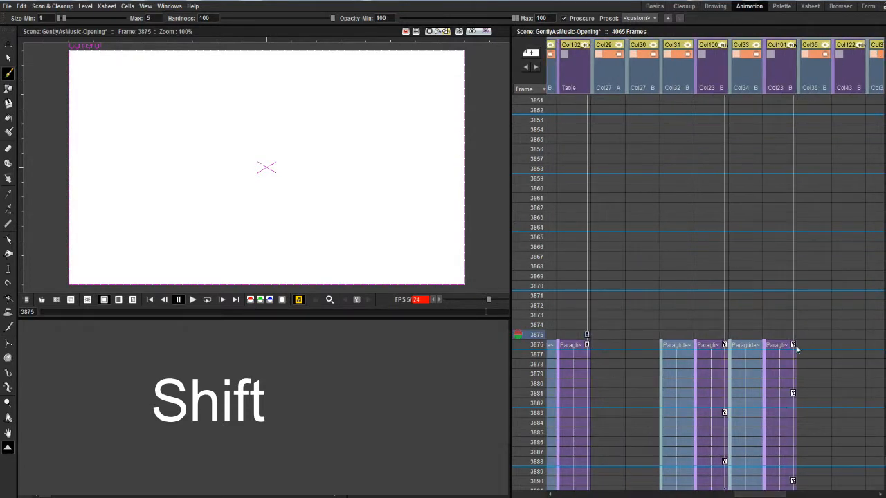
left_click_drag(885, 467, 885, 355)
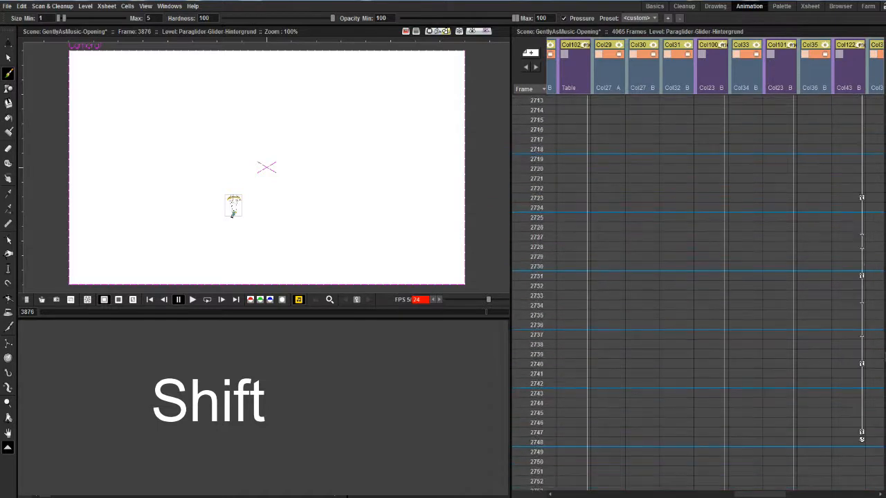
left_click_drag(815, 494, 749, 495)
scroll(691, 277, "down", 10)
scroll(699, 293, "down", 20)
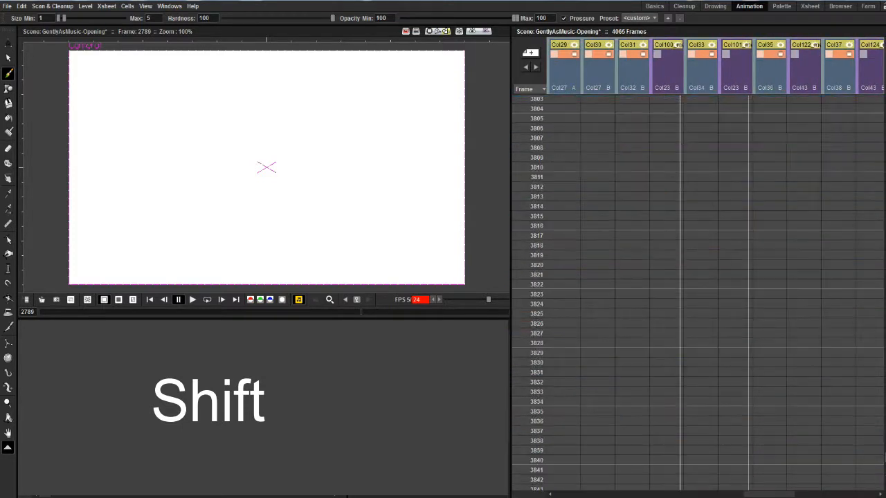
scroll(699, 293, "left", 6)
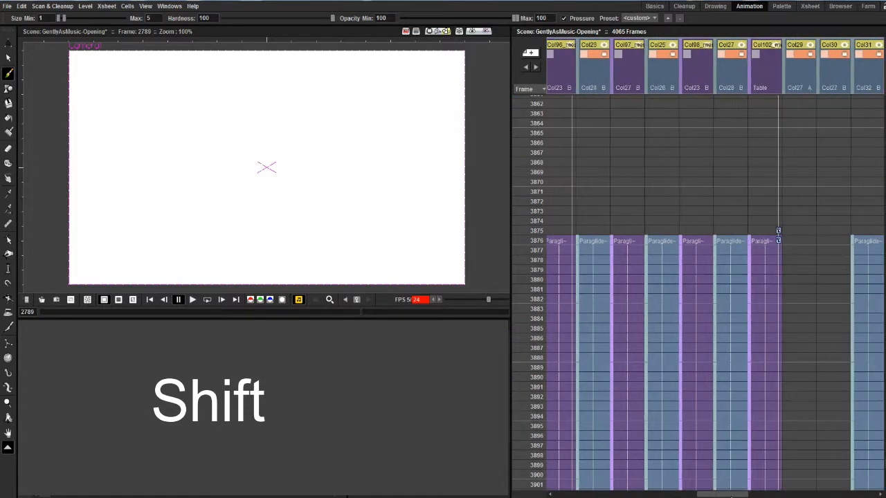
left_click_drag(885, 469, 884, 242)
scroll(751, 324, "down", 7)
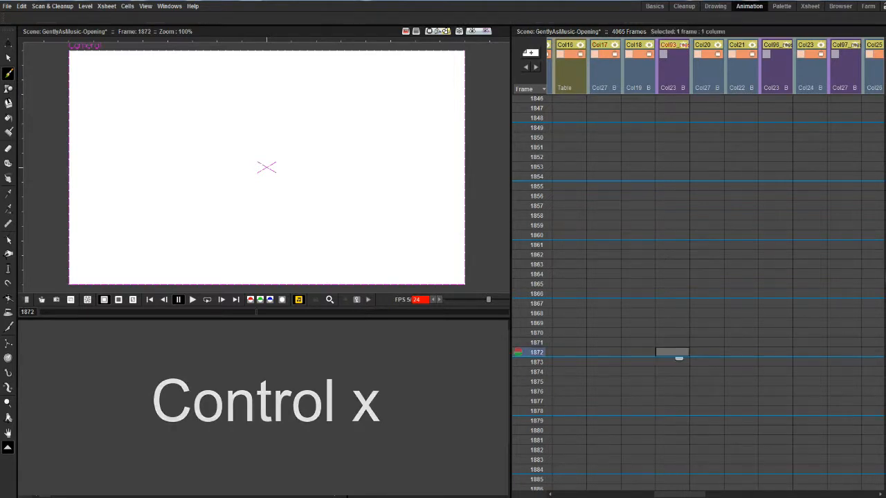
Step: Paste the cut keyframes into the paraglider columns at frame 155, starting at the first mesh column
left_click_drag(883, 292, 865, 125)
left_click(669, 309)
key("ctrl+v")
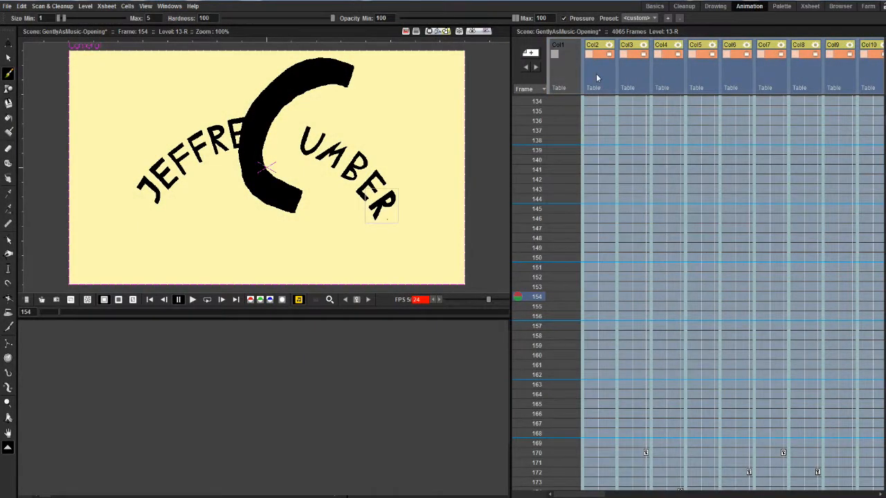
Step: Collapse the selected opening-title columns starting at Col2 into a sub-xsheet, including the relevant pegbars
right_click(600, 75)
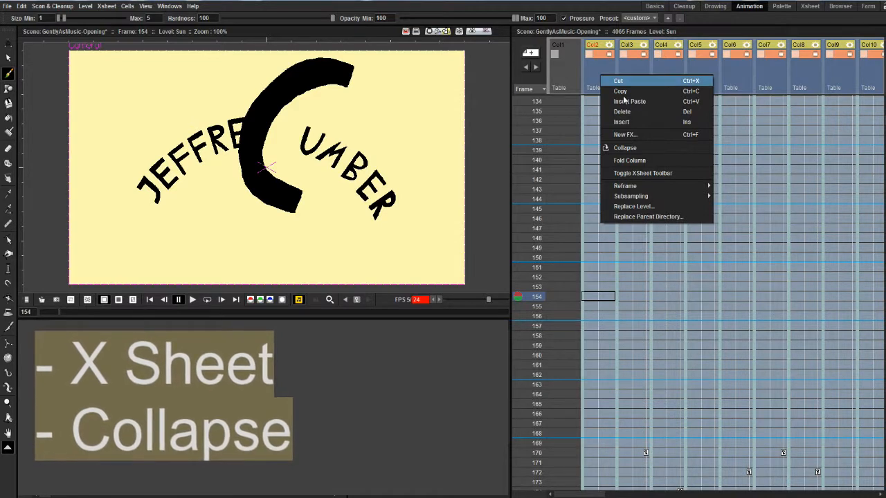
left_click(640, 149)
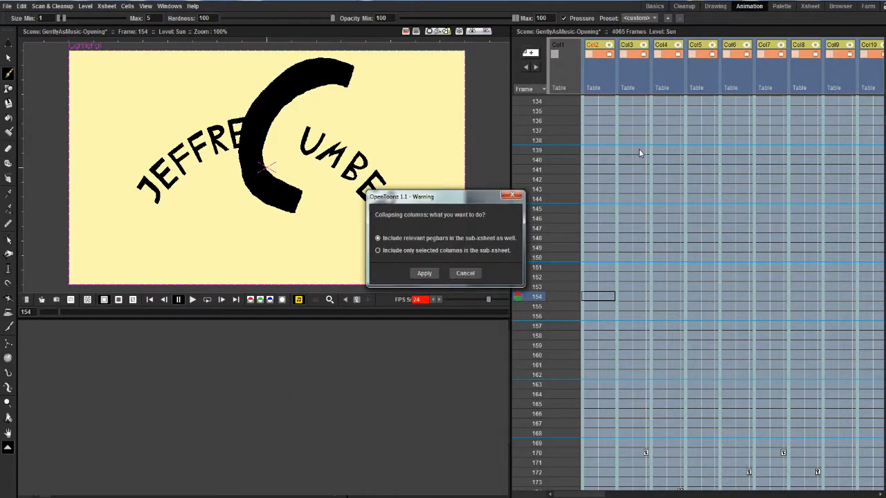
left_click(424, 274)
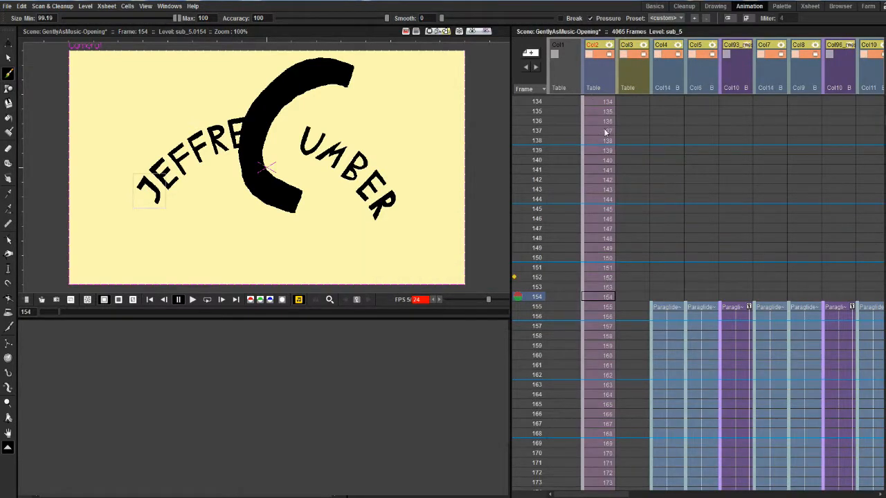
Step: Select 1013 frames of the collapsed title sub-xsheet in Col2, starting at frame 1, and cut them
key("Home")
scroll(699, 291, "down", 20)
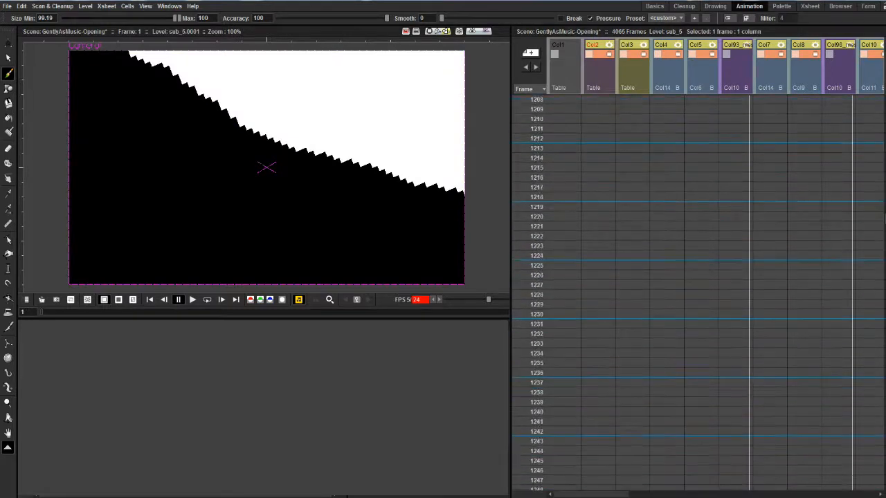
scroll(625, 283, "down", 5)
left_click(599, 326, "shift")
key("ctrl+x")
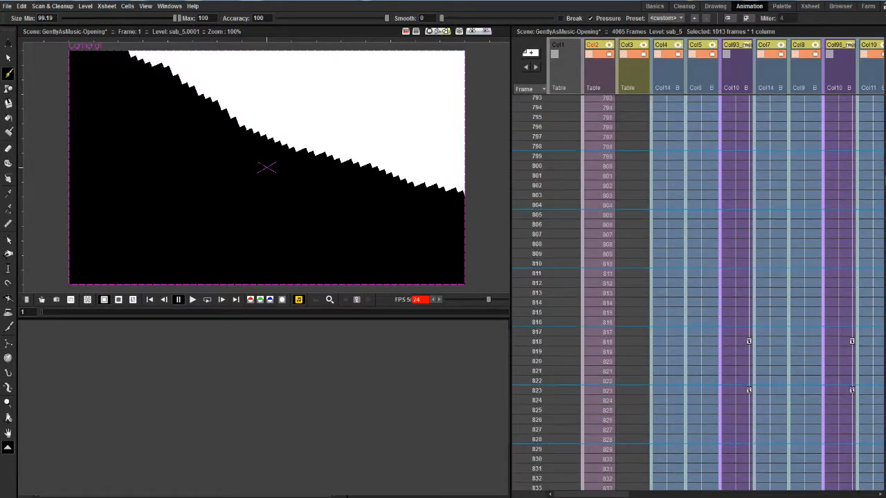
Step: Paste the cut title sub-xsheet cells into Col2 at frame 155, and check the frames beside the paraglider columns
scroll(671, 255, "up", 15)
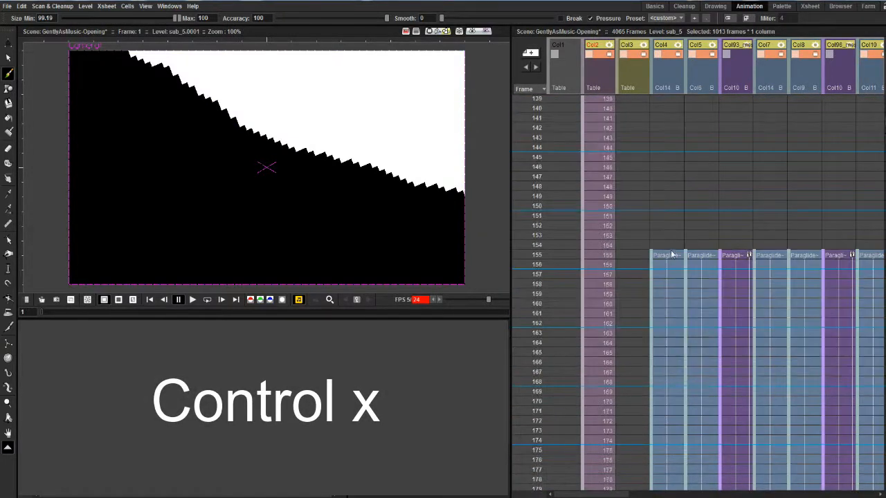
left_click(601, 256)
key("ctrl+v")
left_click(669, 256)
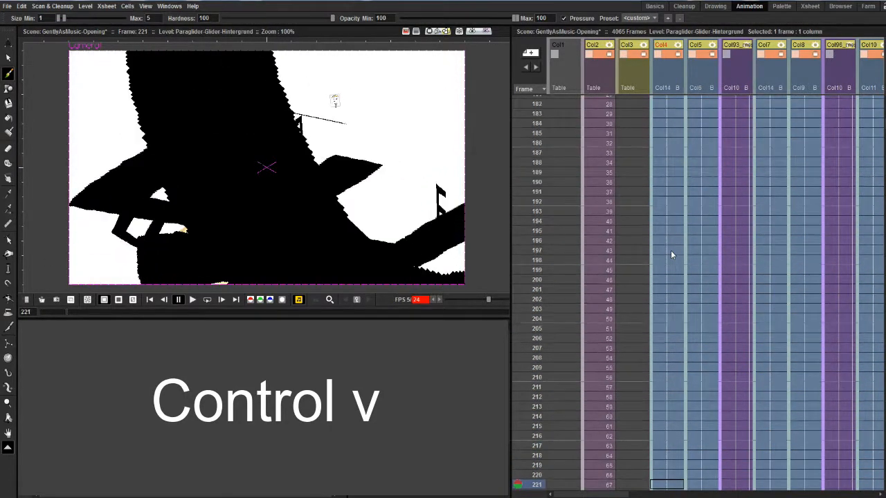
left_click(638, 251)
Step: Explode the title sub-xsheet in Col2 back into the main xsheet
right_click(595, 85)
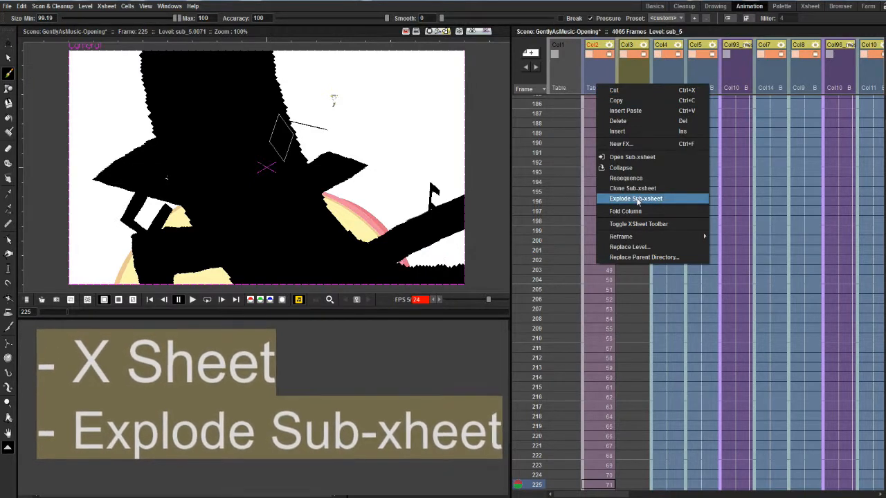
left_click(637, 199)
left_click(423, 270)
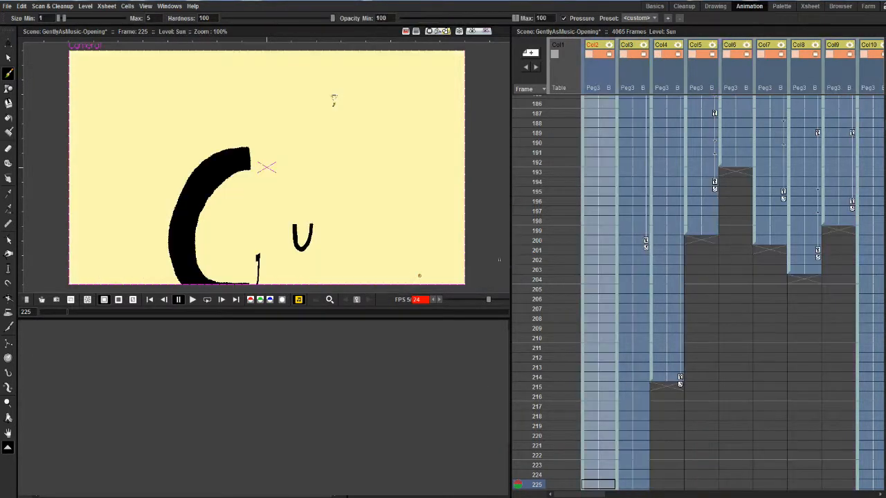
Step: Check the exploded title at frame 198, and play the animation from frame 193 in the paraglider columns
left_click(599, 221)
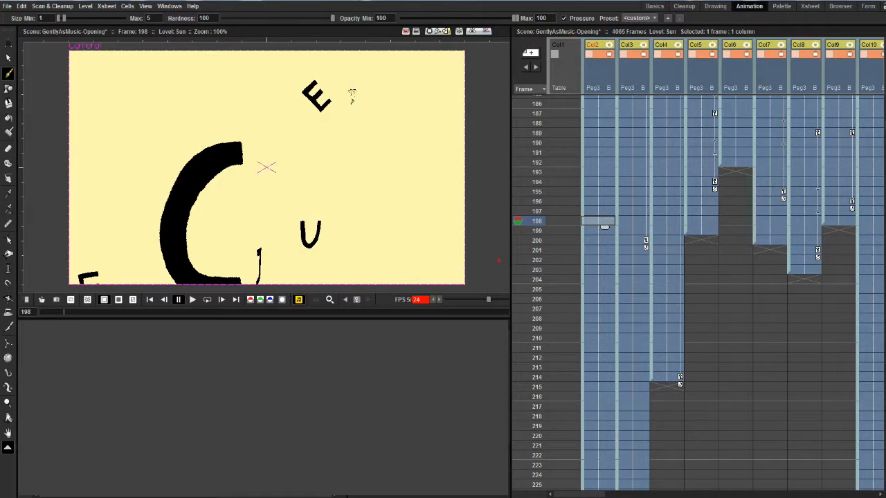
left_click_drag(578, 493, 675, 493)
left_click(680, 172)
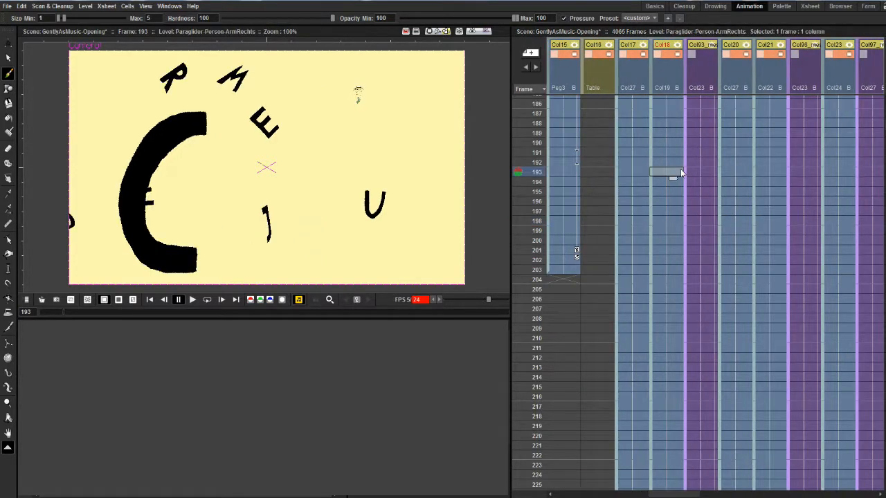
key("p")
scroll(685, 184, "up", 10)
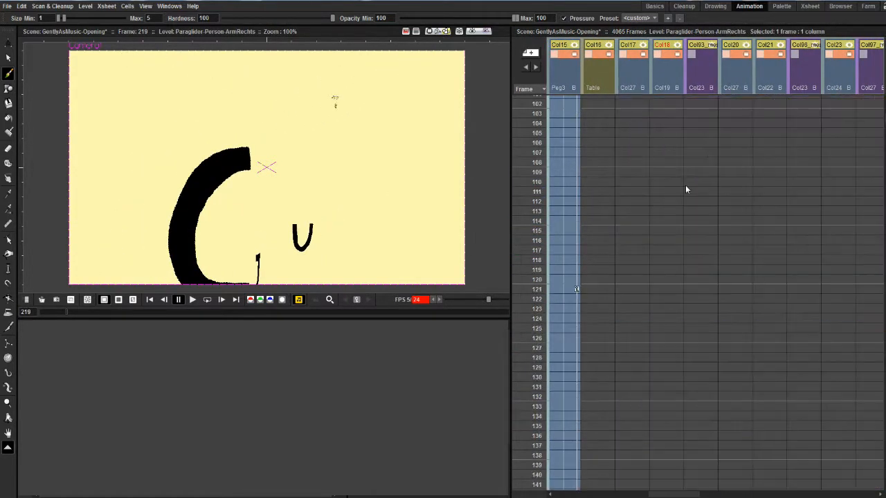